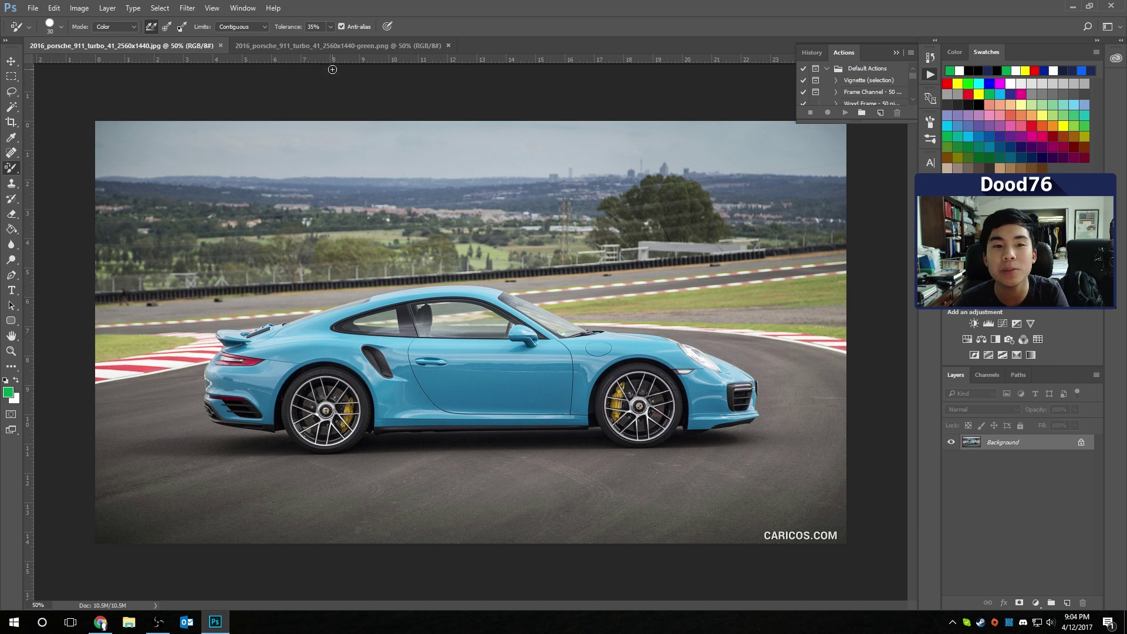
Step: Compare the green-painted car version against the original blue photo
{"action": "left_click", "coordinate": [313, 46]}
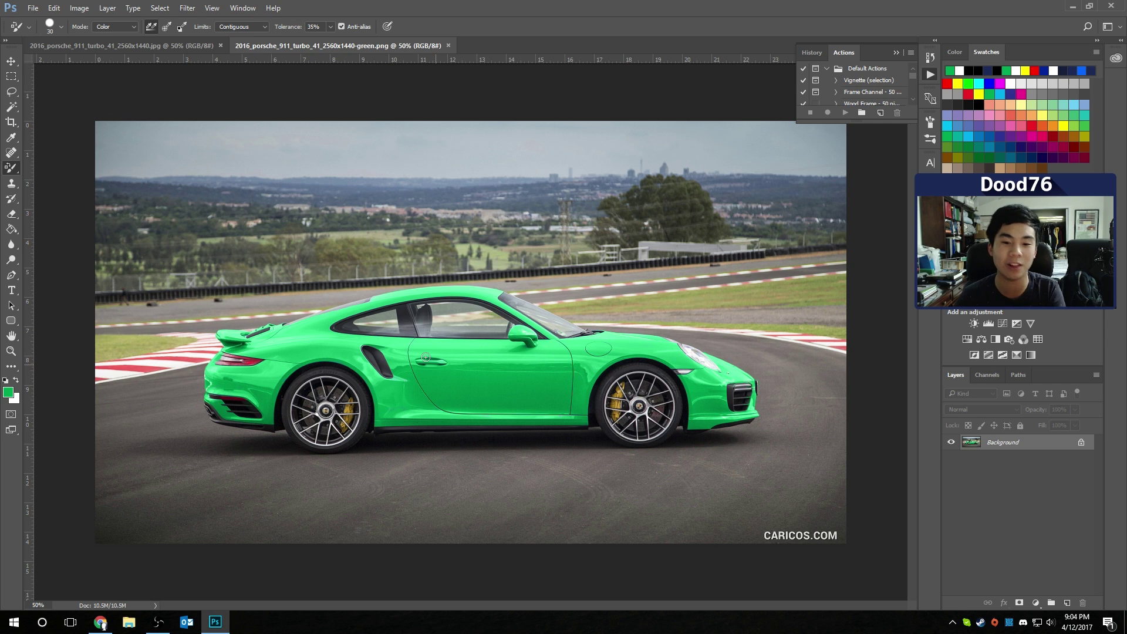
{"action": "left_click", "coordinate": [142, 48]}
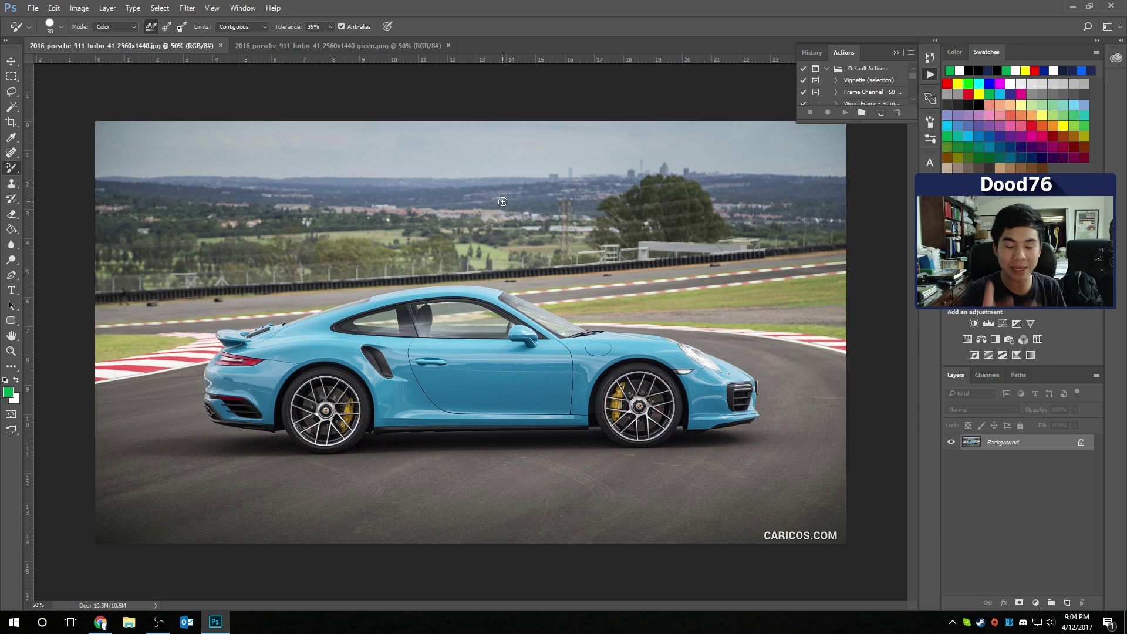
{"action": "left_click", "coordinate": [345, 45]}
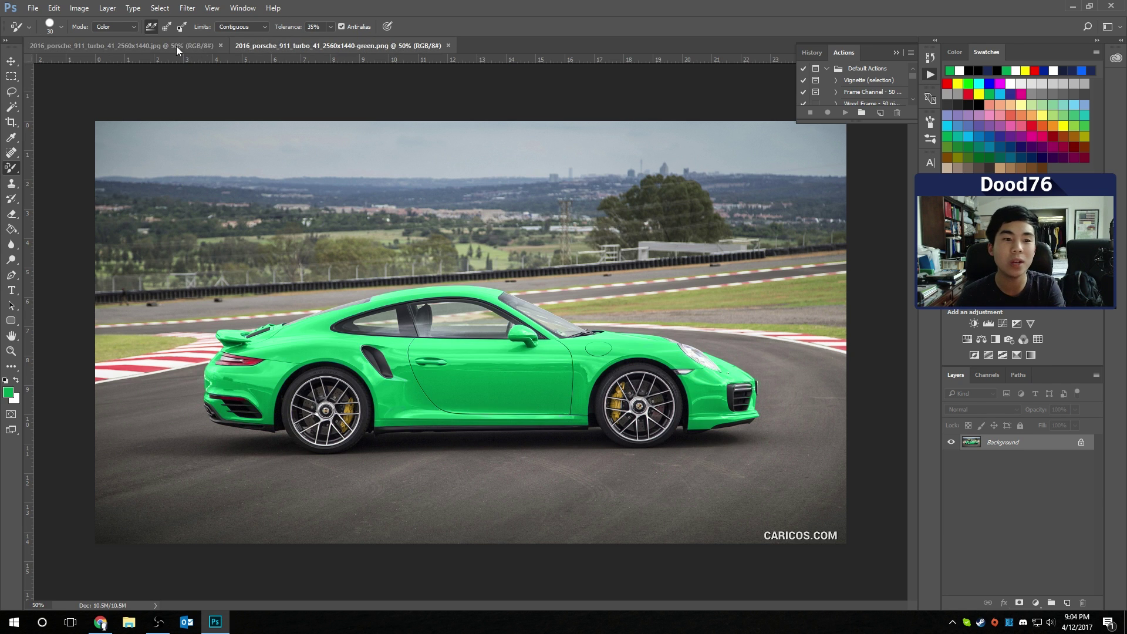
{"action": "left_click", "coordinate": [176, 46]}
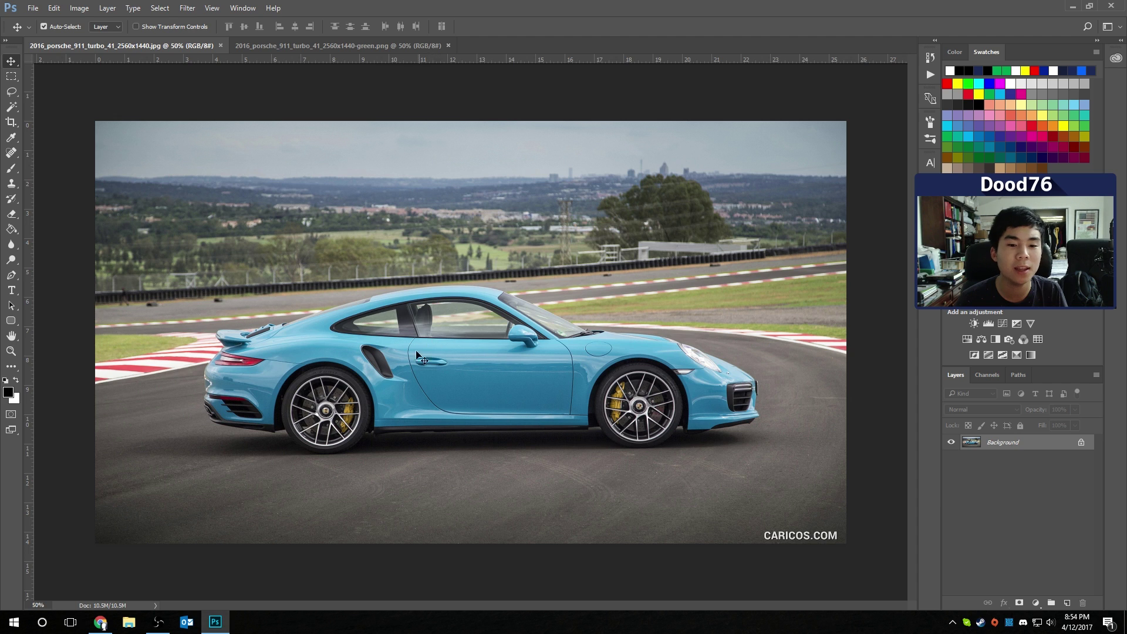
{"action": "left_click", "coordinate": [332, 46]}
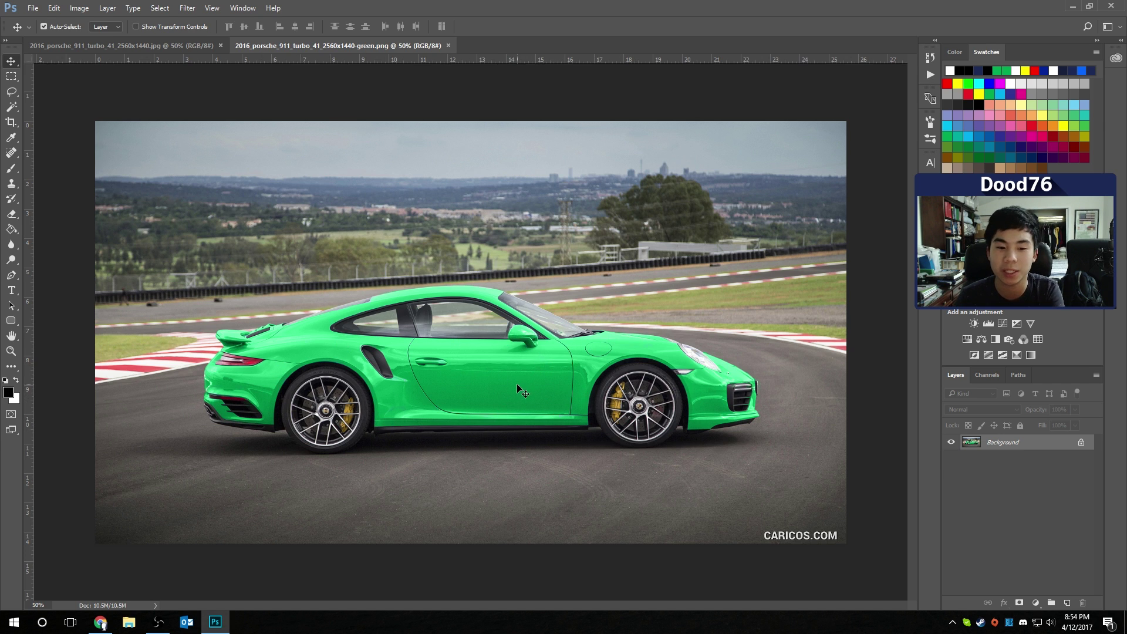
{"action": "left_click", "coordinate": [170, 47]}
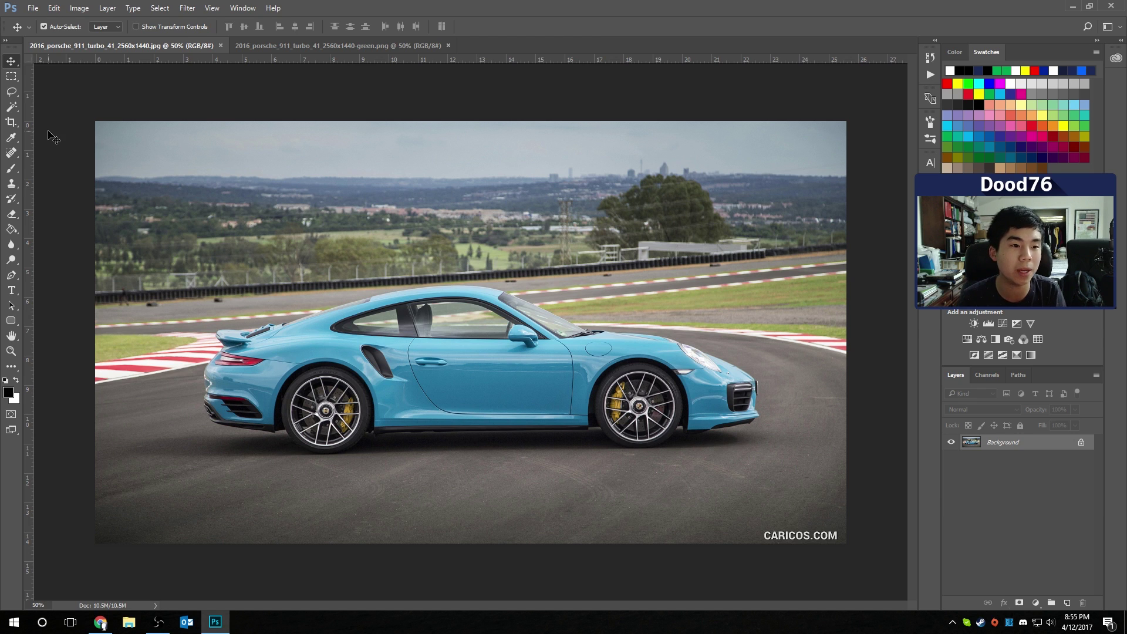
Step: Select the Color Replacement Tool and set its brush size to 67 px
{"action": "left_click", "coordinate": [11, 170]}
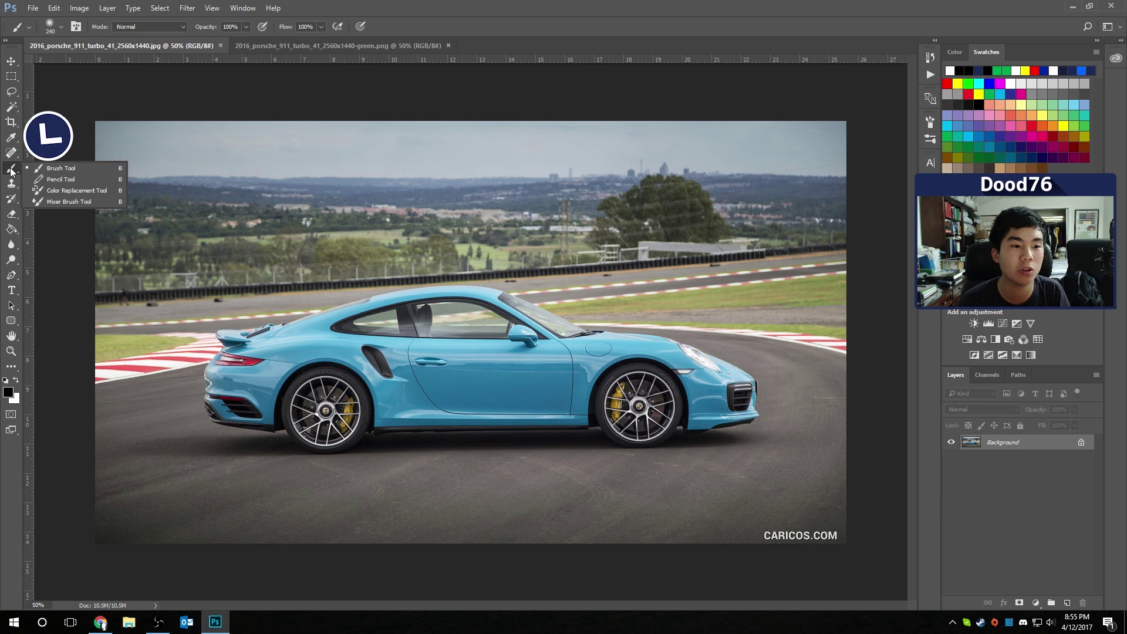
{"action": "left_click", "coordinate": [78, 190]}
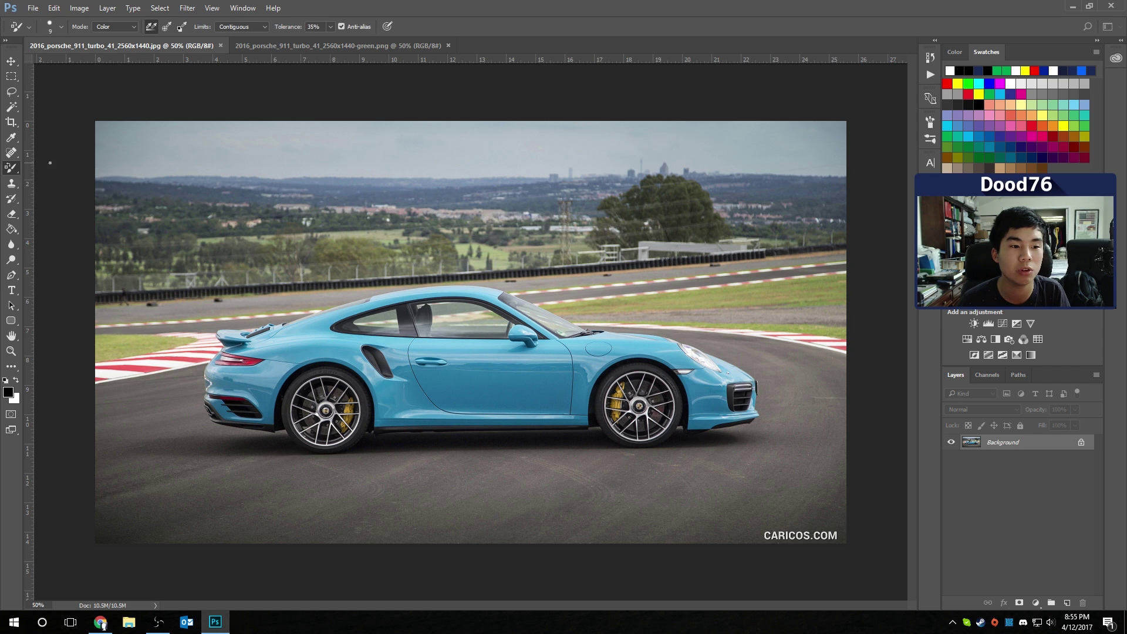
{"action": "right_click", "coordinate": [10, 170]}
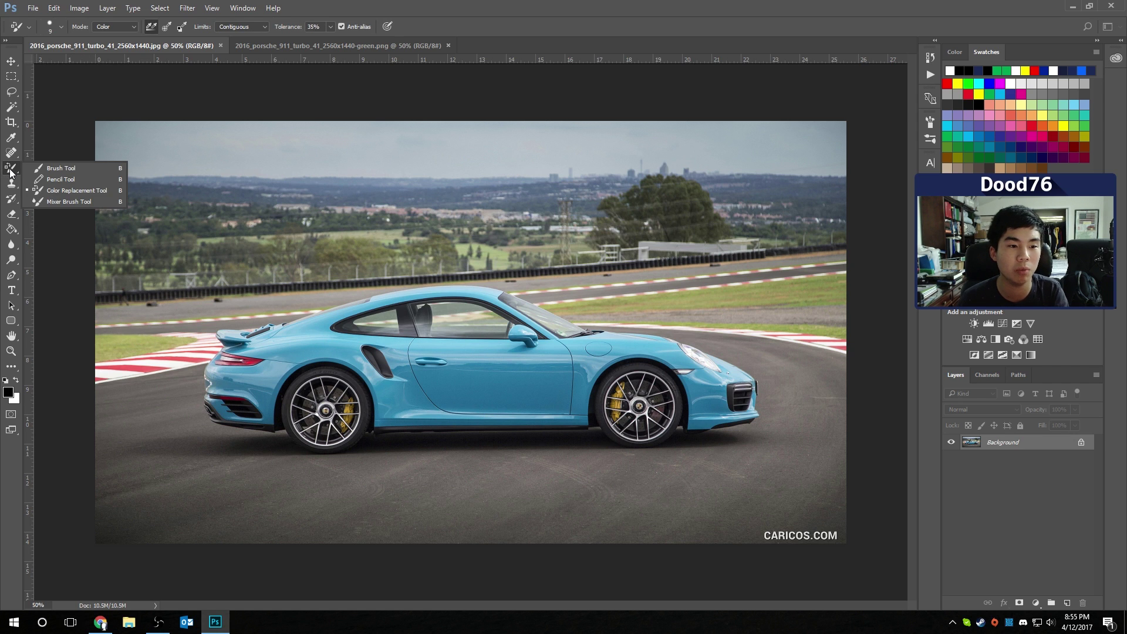
{"action": "left_click", "coordinate": [79, 189]}
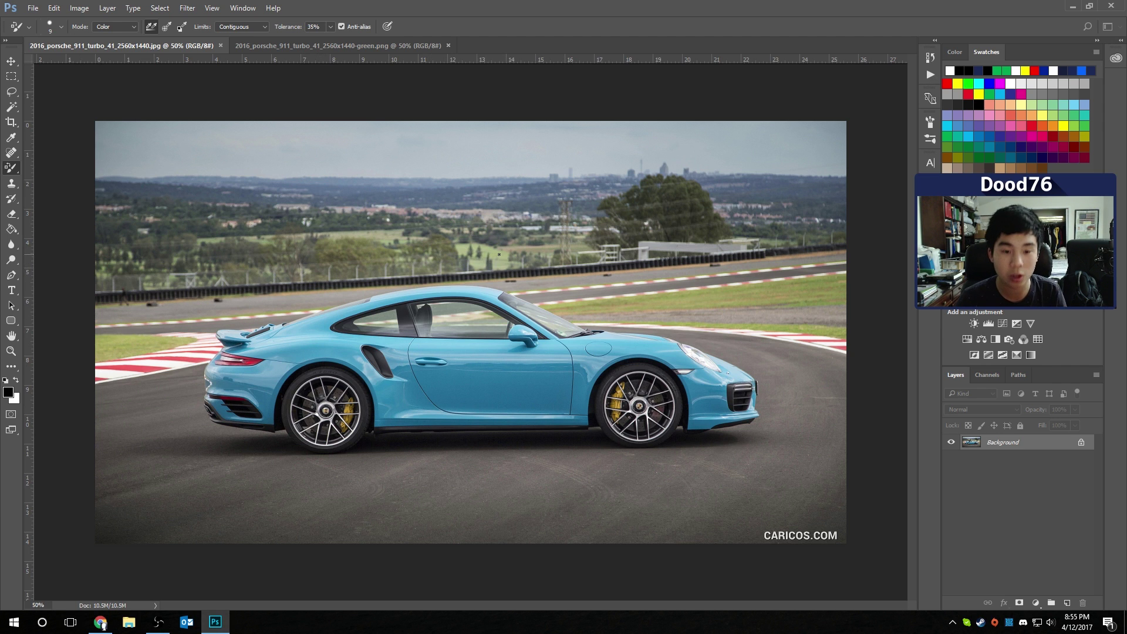
{"action": "left_click", "coordinate": [56, 32]}
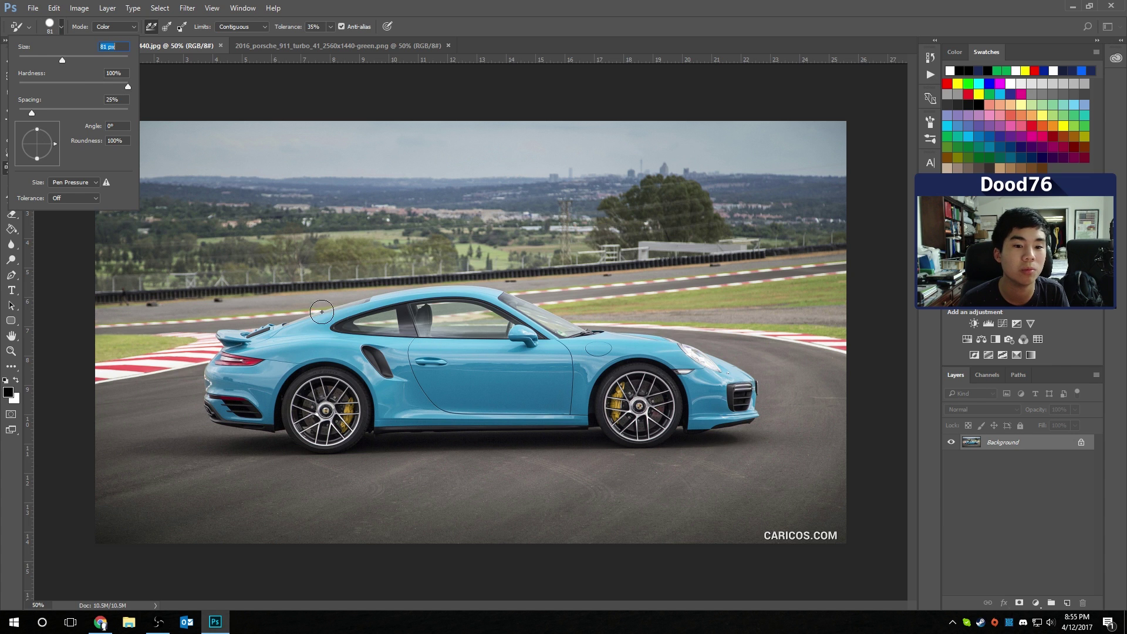
{"action": "type", "text": "67"}
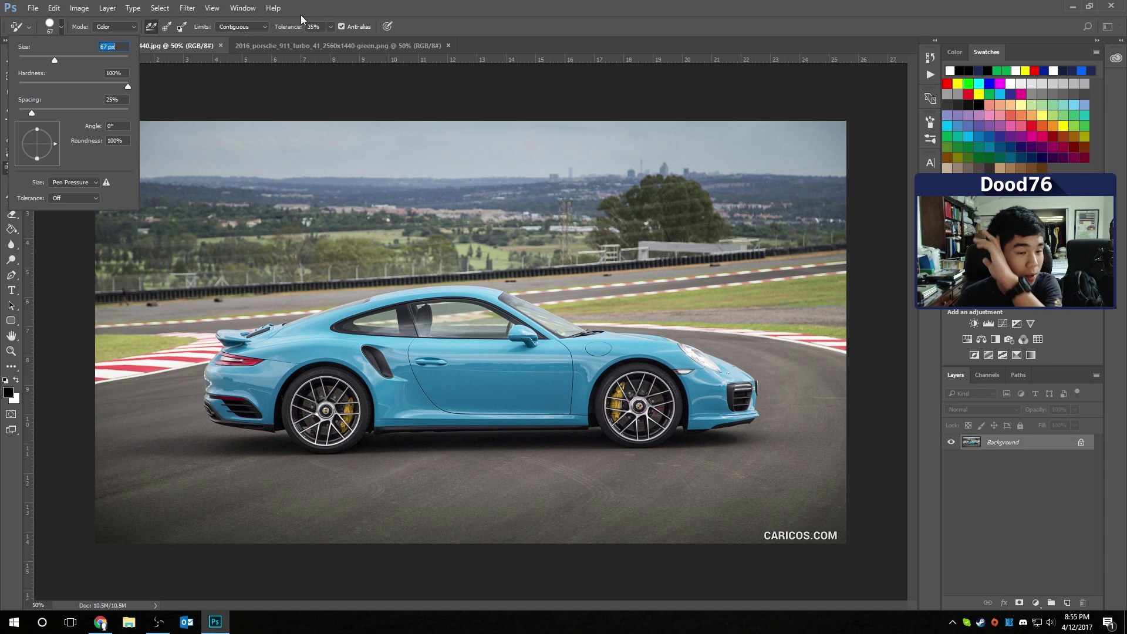
{"action": "key", "text": "Return"}
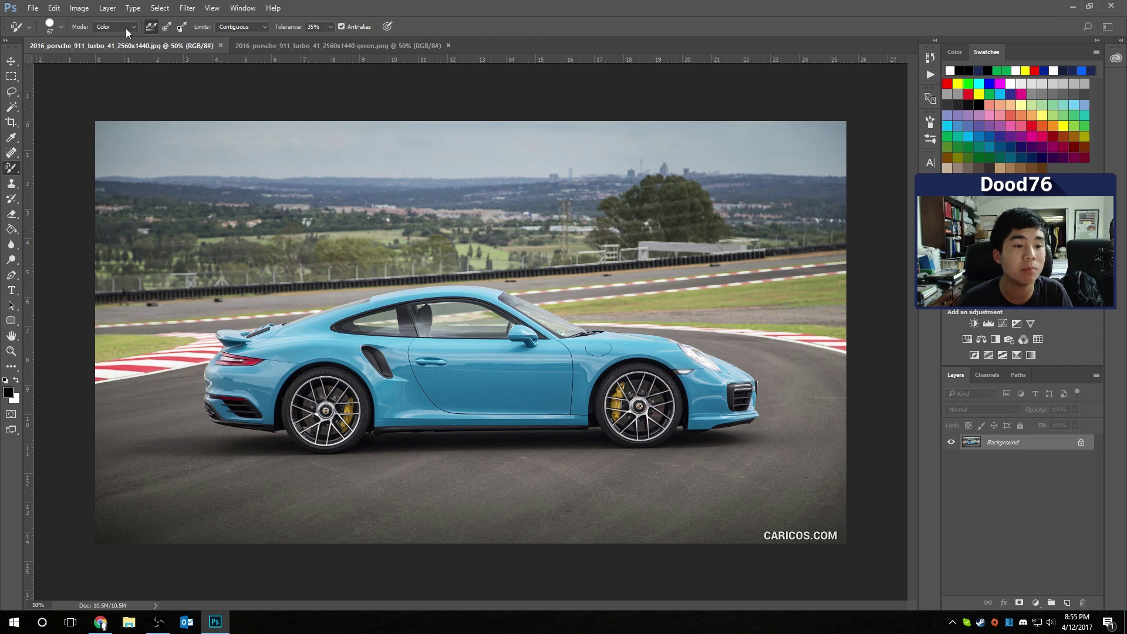
Step: Review the replacement blending mode options, keeping Color mode
{"action": "left_click", "coordinate": [125, 28]}
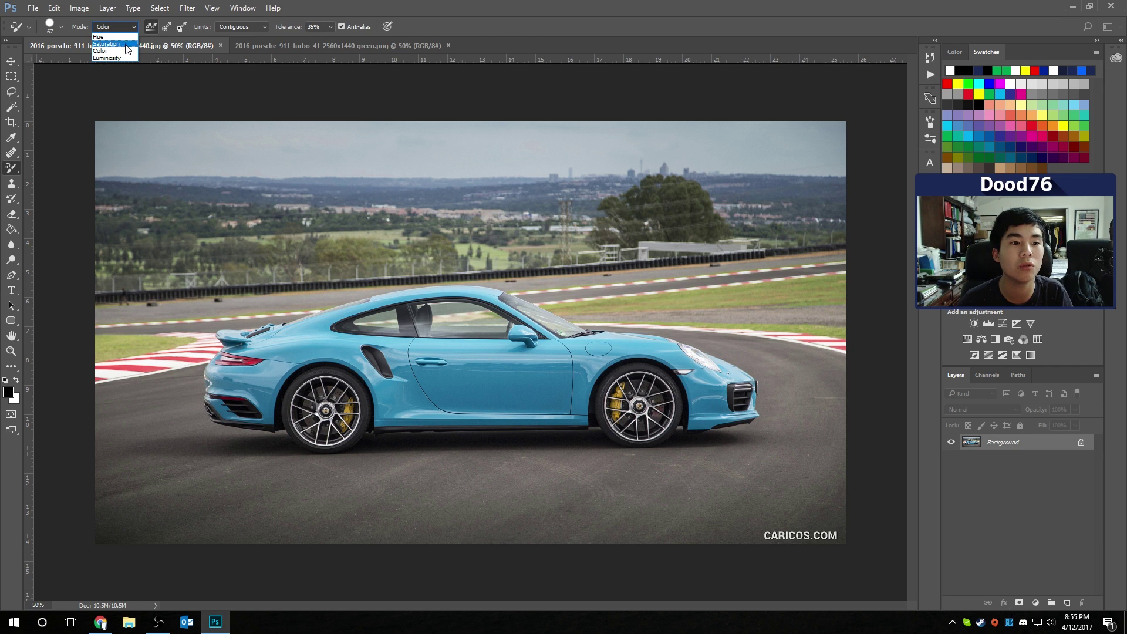
{"action": "left_click", "coordinate": [119, 30]}
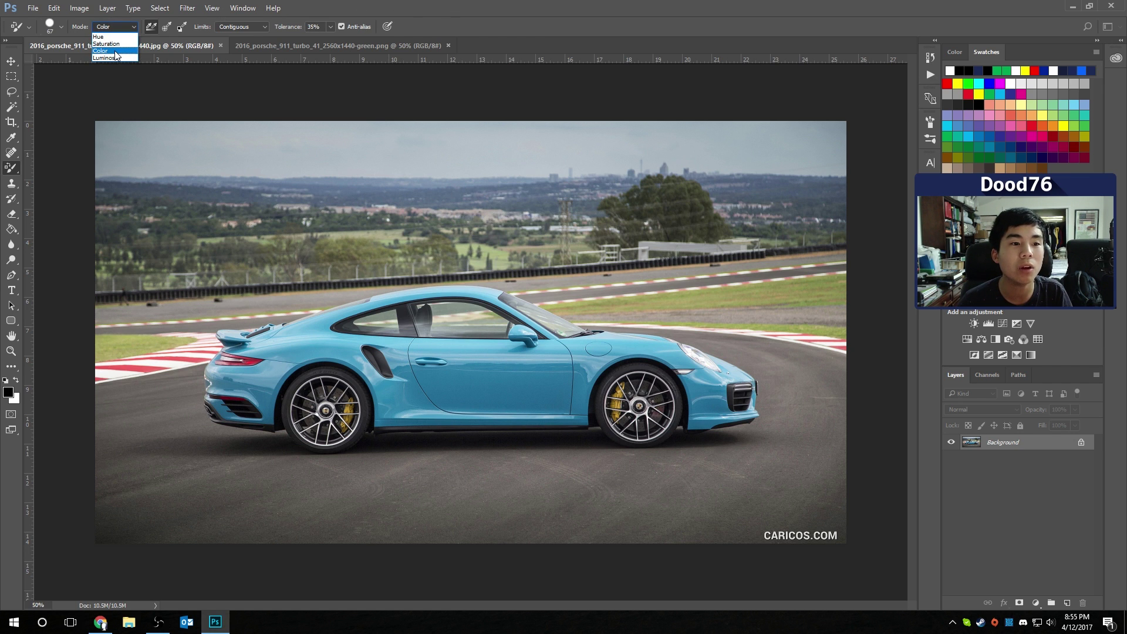
{"action": "left_click", "coordinate": [117, 53]}
{"action": "left_click", "coordinate": [121, 32]}
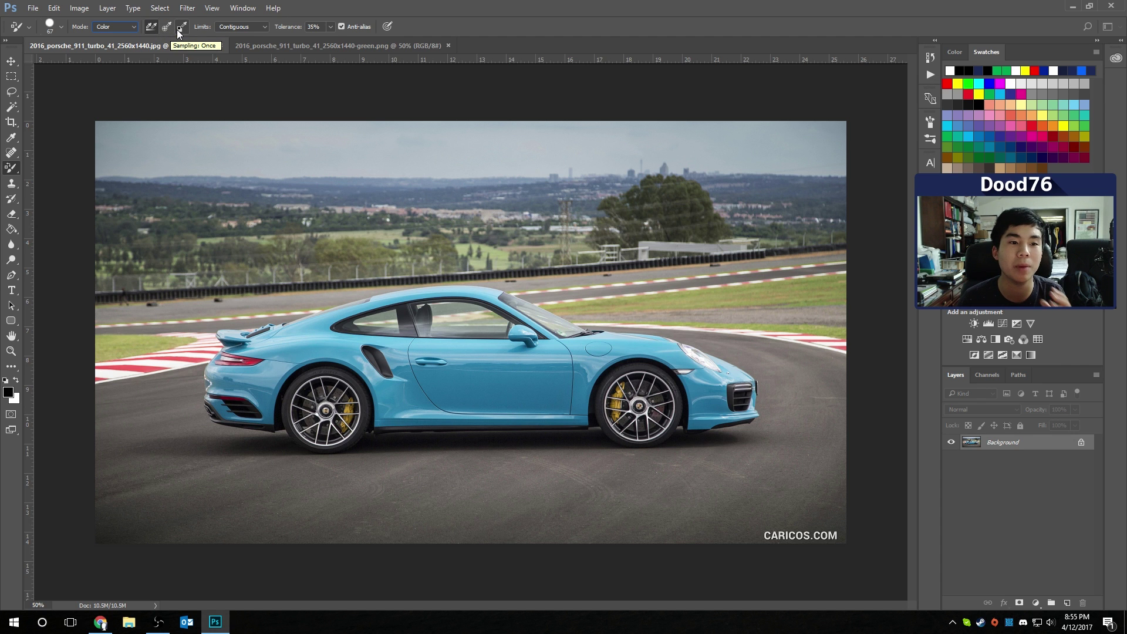
Step: Zoom in on the car, keep Limits on Contiguous, and shrink the brush to 59 px
{"action": "key", "text": "ctrl+plus"}
{"action": "key", "text": "ctrl+plus"}
{"action": "key", "text": "ctrl+plus"}
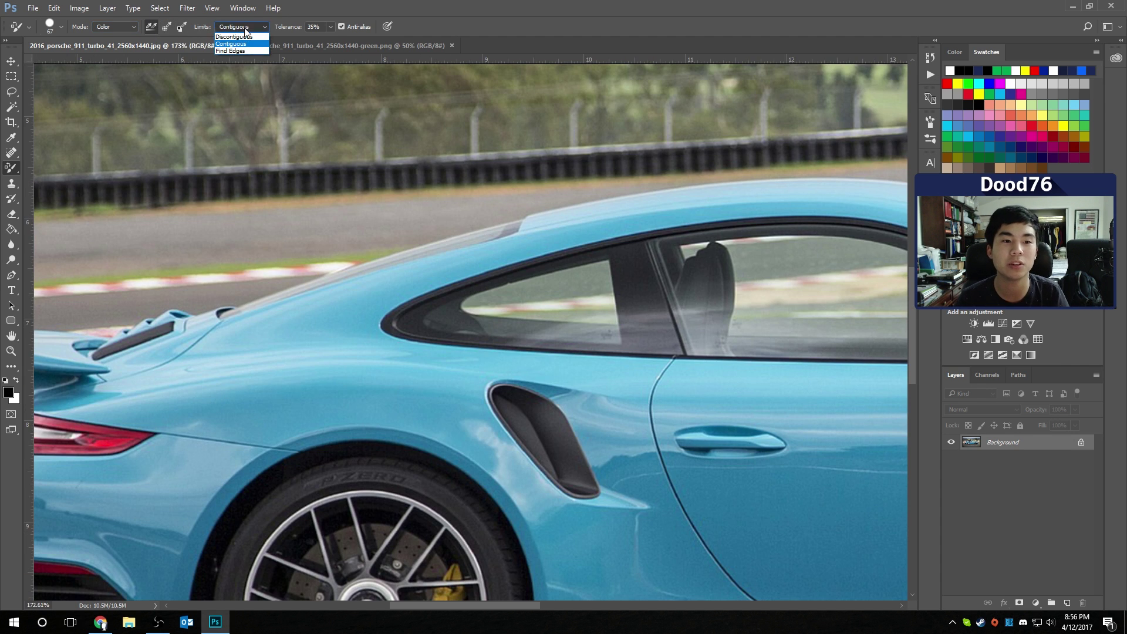
{"action": "left_click", "coordinate": [250, 26]}
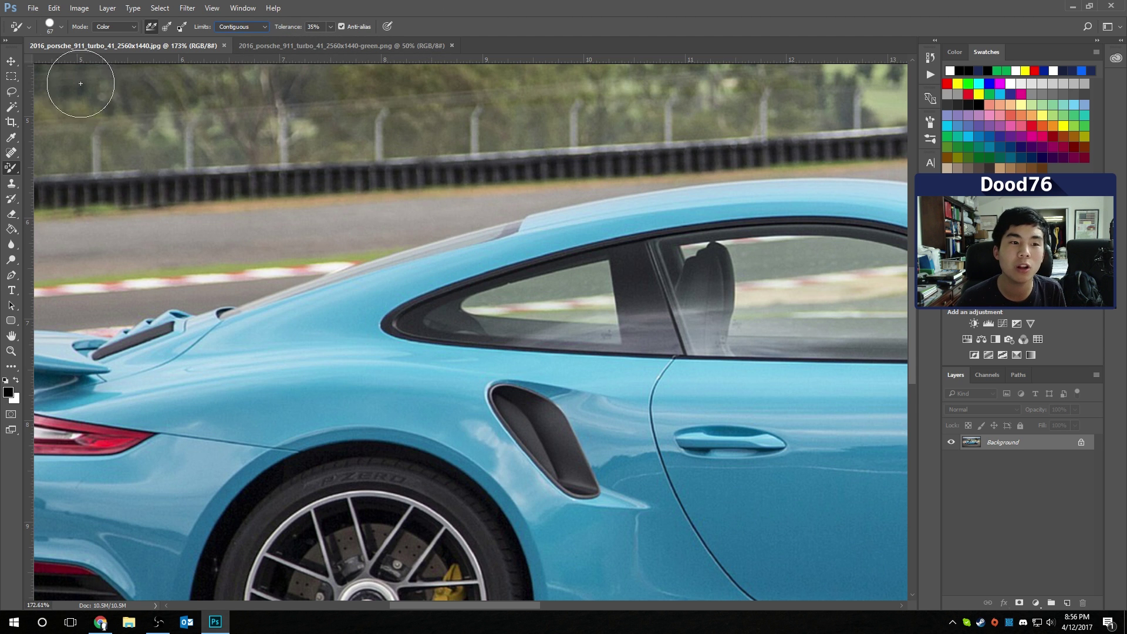
{"action": "left_click", "coordinate": [61, 28]}
{"action": "left_click_drag", "start_coordinate": [54, 60], "coordinate": [50, 60]}
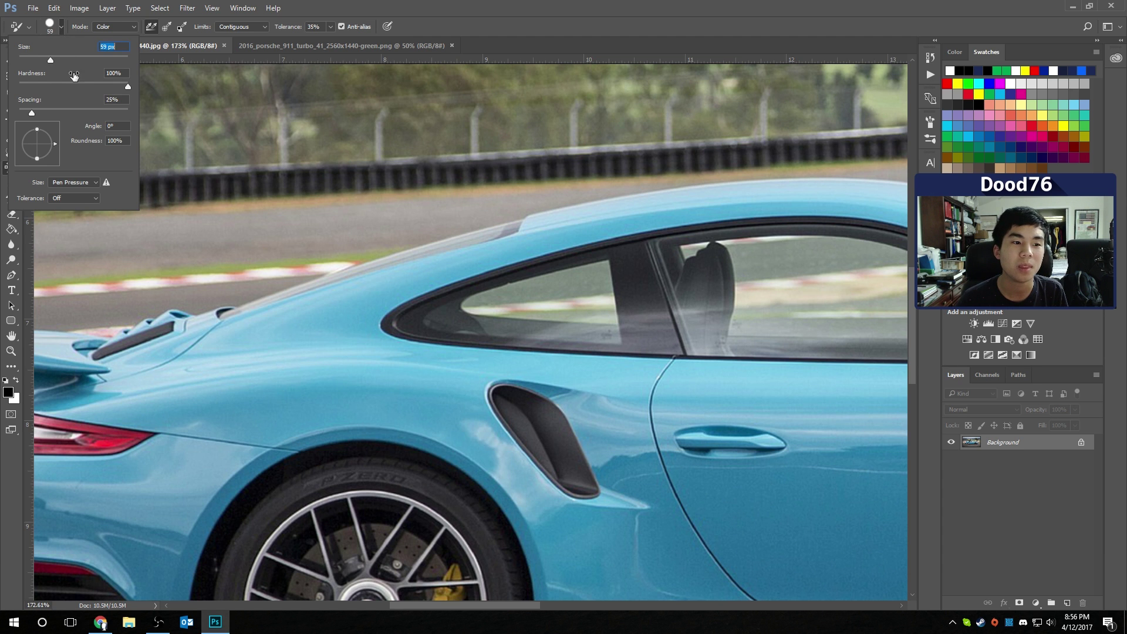
{"action": "left_click", "coordinate": [279, 247]}
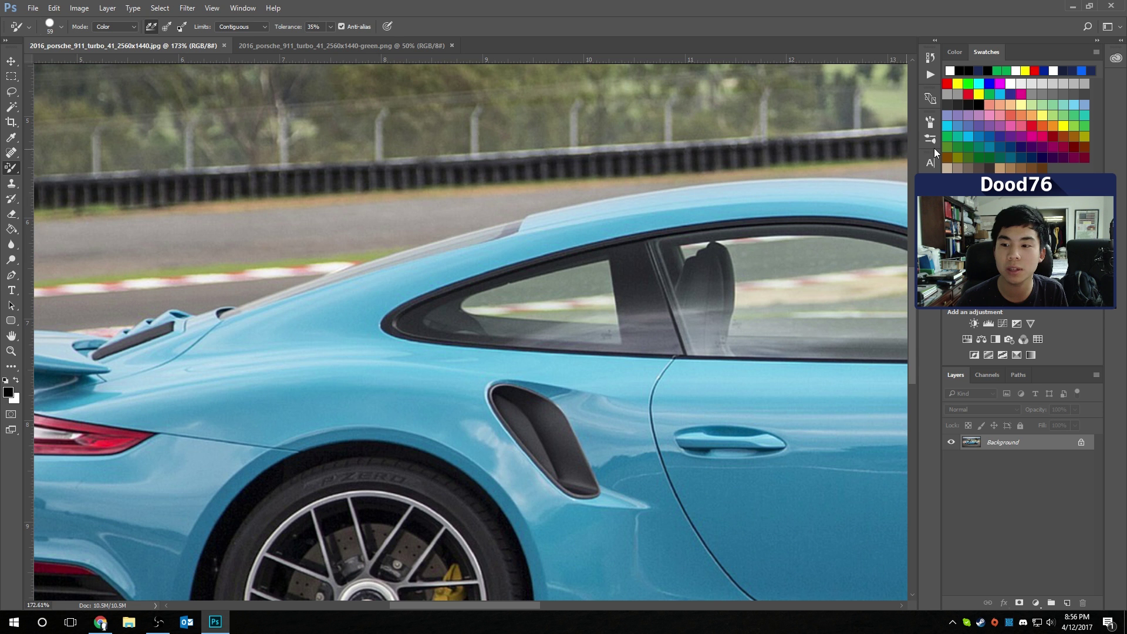
{"action": "scroll", "coordinate": [435, 255], "scroll_direction": "up", "scroll_amount": 5}
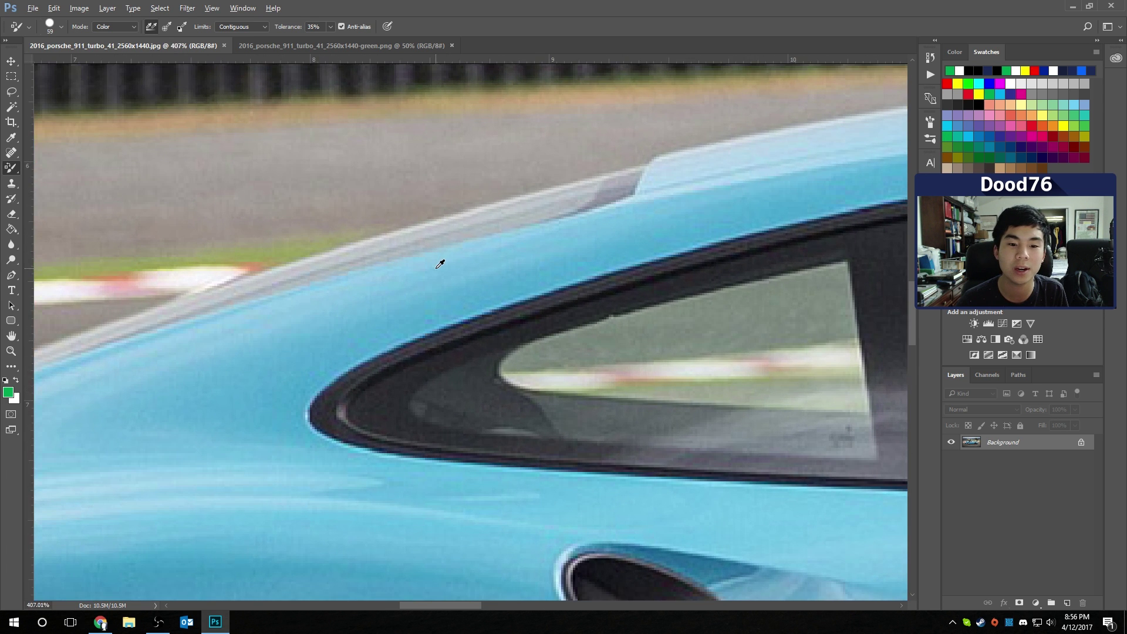
Step: Paint the roof green from the rear quarter forward, undoing stray strokes
{"action": "left_click_drag", "start_coordinate": [460, 300], "coordinate": [665, 245]}
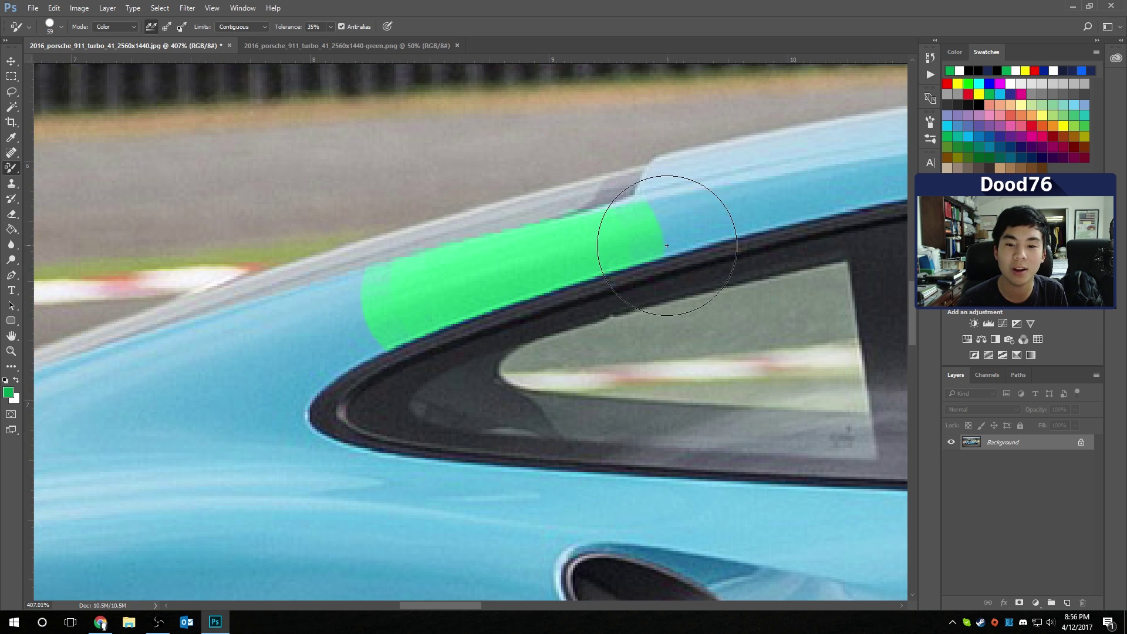
{"action": "key", "text": "bracketleft"}
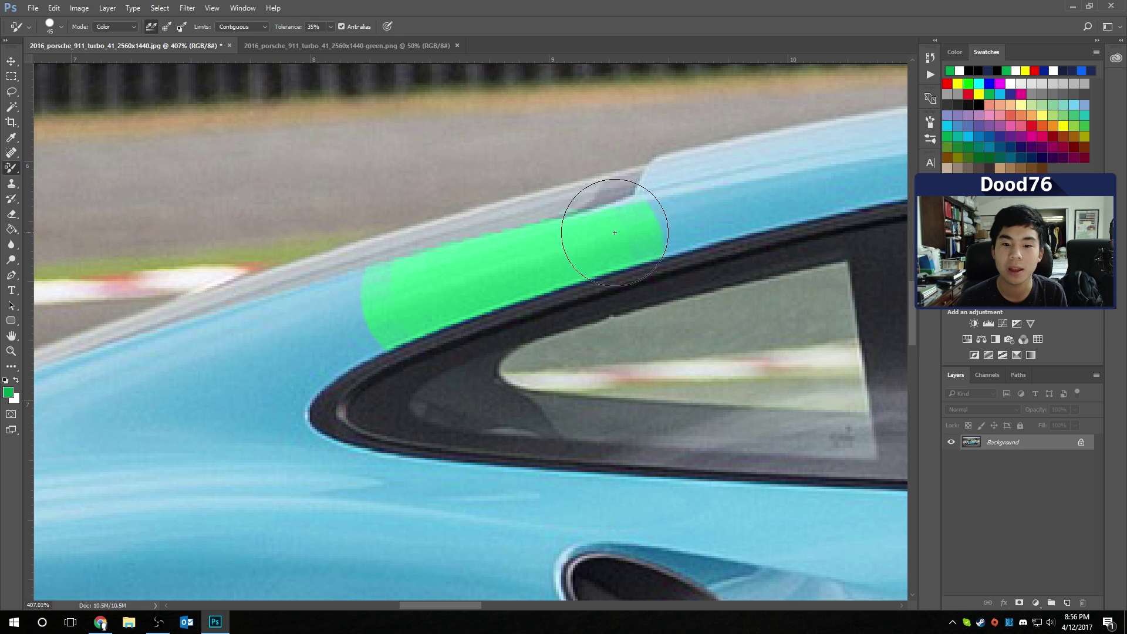
{"action": "mouse_move", "coordinate": [609, 219]}
{"action": "left_mouse_down"}
{"action": "mouse_move", "coordinate": [680, 216]}
{"action": "mouse_move", "coordinate": [731, 172]}
{"action": "left_mouse_up"}
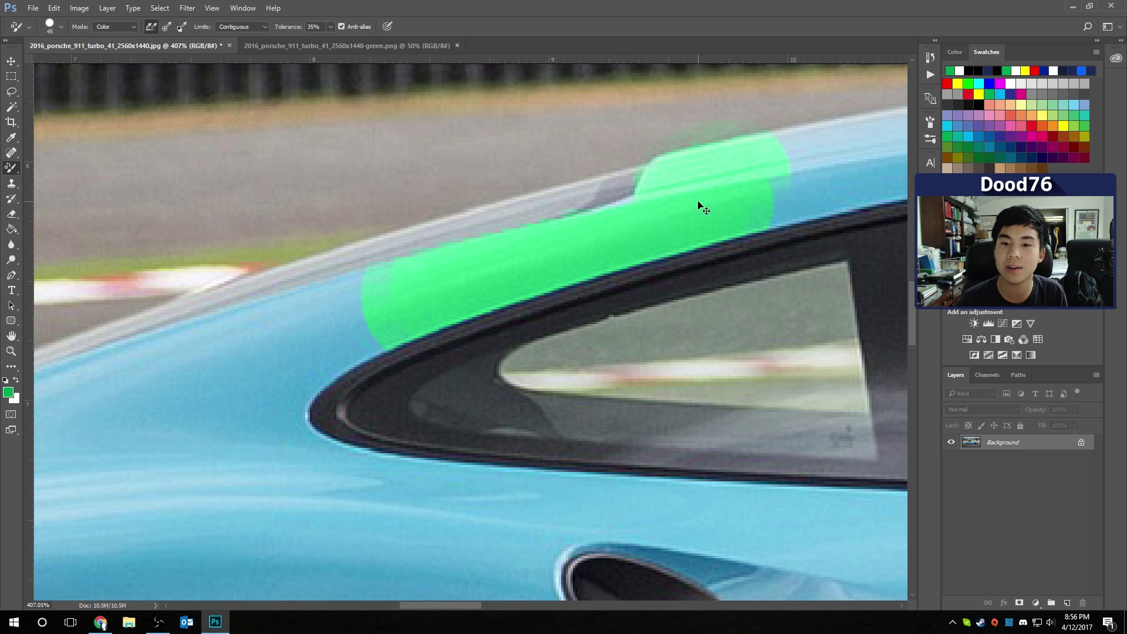
{"action": "key", "text": "ctrl+z"}
{"action": "mouse_move", "coordinate": [656, 214]}
{"action": "left_mouse_down"}
{"action": "mouse_move", "coordinate": [717, 189]}
{"action": "mouse_move", "coordinate": [685, 234]}
{"action": "mouse_move", "coordinate": [722, 223]}
{"action": "mouse_move", "coordinate": [587, 327]}
{"action": "mouse_move", "coordinate": [607, 285]}
{"action": "left_mouse_up"}
{"action": "key", "text": "ctrl+z"}
{"action": "mouse_move", "coordinate": [526, 300]}
{"action": "left_mouse_down"}
{"action": "mouse_move", "coordinate": [743, 252]}
{"action": "mouse_move", "coordinate": [516, 327]}
{"action": "mouse_move", "coordinate": [659, 308]}
{"action": "left_mouse_up"}
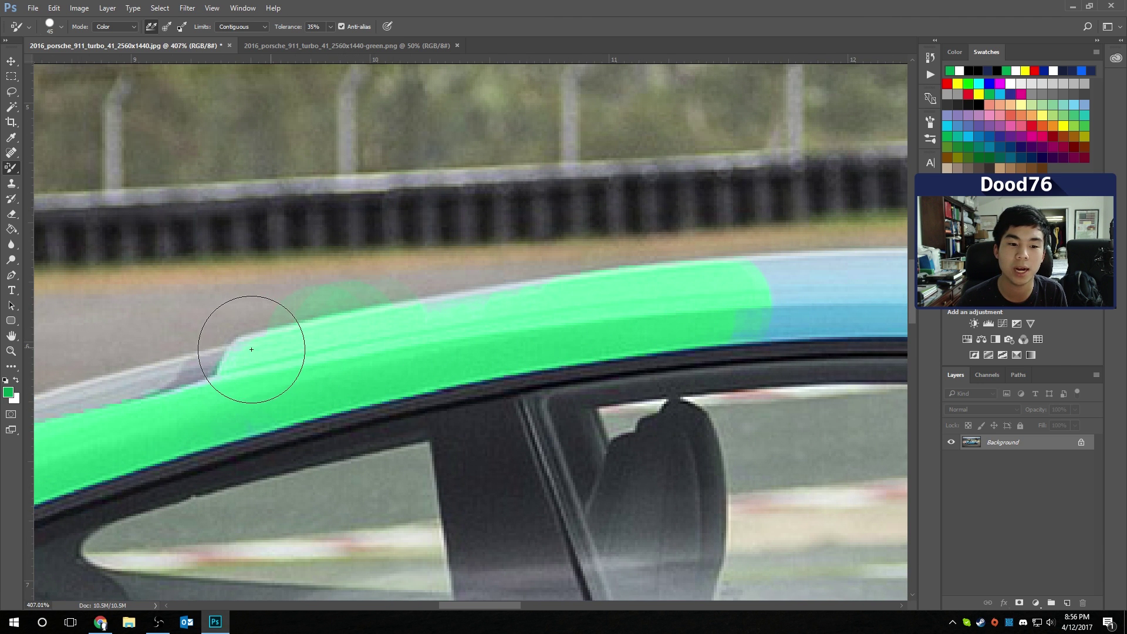
{"action": "key", "text": "ctrl+z"}
{"action": "mouse_move", "coordinate": [315, 354]}
{"action": "left_mouse_down"}
{"action": "mouse_move", "coordinate": [282, 353]}
{"action": "mouse_move", "coordinate": [402, 323]}
{"action": "mouse_move", "coordinate": [370, 379]}
{"action": "mouse_move", "coordinate": [596, 328]}
{"action": "mouse_move", "coordinate": [536, 294]}
{"action": "mouse_move", "coordinate": [775, 290]}
{"action": "mouse_move", "coordinate": [590, 314]}
{"action": "left_mouse_up"}
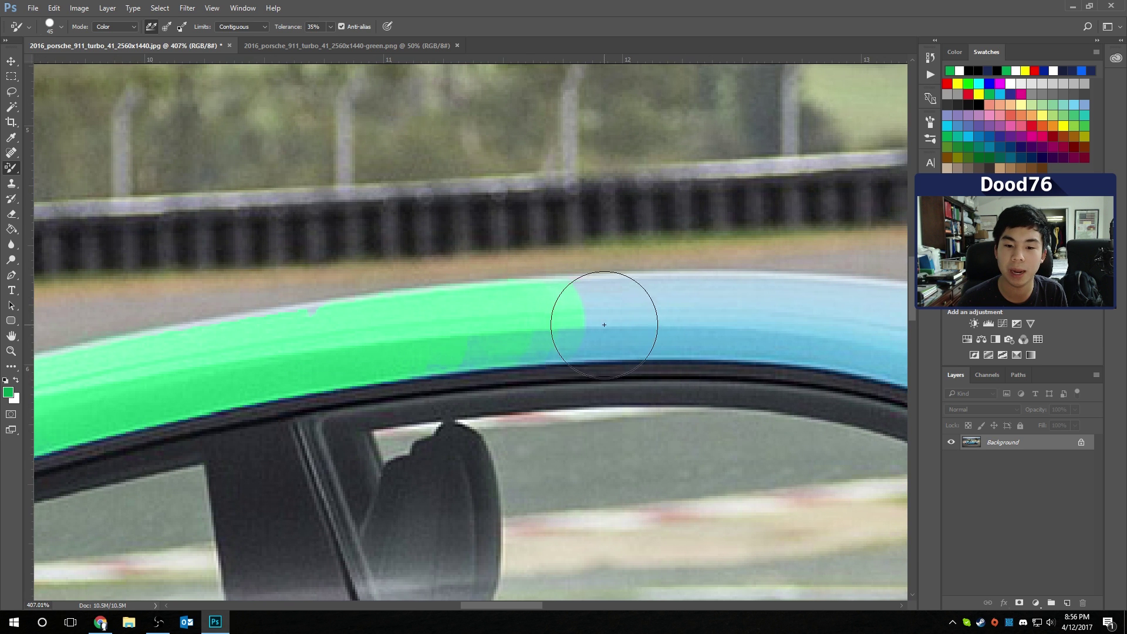
{"action": "mouse_move", "coordinate": [506, 328]}
{"action": "left_mouse_down"}
{"action": "mouse_move", "coordinate": [544, 327]}
{"action": "mouse_move", "coordinate": [441, 340]}
{"action": "mouse_move", "coordinate": [625, 329]}
{"action": "mouse_move", "coordinate": [559, 322]}
{"action": "mouse_move", "coordinate": [652, 309]}
{"action": "mouse_move", "coordinate": [496, 332]}
{"action": "mouse_move", "coordinate": [604, 327]}
{"action": "mouse_move", "coordinate": [627, 351]}
{"action": "mouse_move", "coordinate": [726, 352]}
{"action": "mouse_move", "coordinate": [712, 373]}
{"action": "mouse_move", "coordinate": [758, 419]}
{"action": "mouse_move", "coordinate": [745, 414]}
{"action": "left_mouse_up"}
Step: Paint the front window pillar green with a smaller brush, keeping the seal black
{"action": "key", "text": "bracketleft"}
{"action": "key", "text": "bracketleft"}
{"action": "key", "text": "bracketleft"}
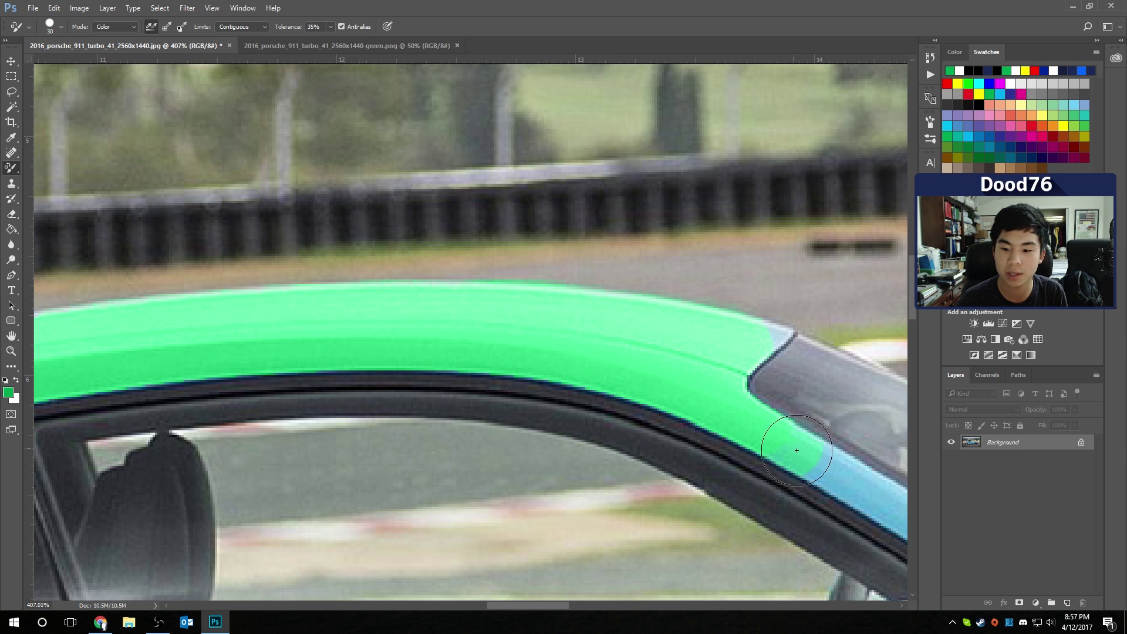
{"action": "mouse_move", "coordinate": [795, 449]}
{"action": "left_mouse_down"}
{"action": "mouse_move", "coordinate": [814, 479]}
{"action": "mouse_move", "coordinate": [634, 421]}
{"action": "mouse_move", "coordinate": [629, 405]}
{"action": "mouse_move", "coordinate": [666, 414]}
{"action": "mouse_move", "coordinate": [580, 427]}
{"action": "left_mouse_up"}
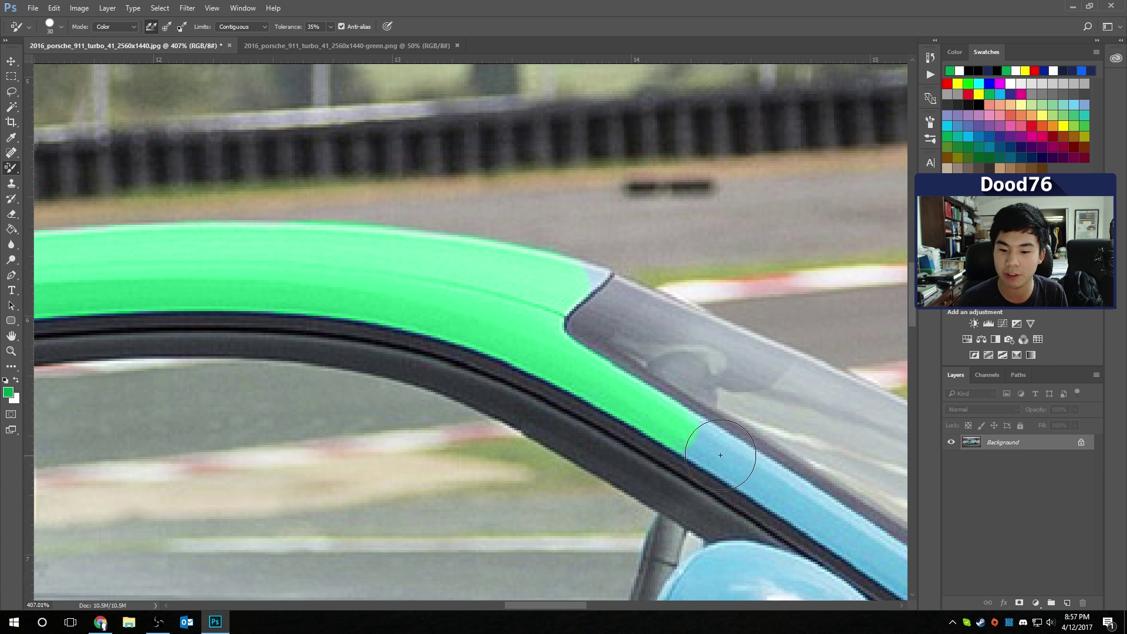
{"action": "mouse_move", "coordinate": [667, 466]}
{"action": "left_mouse_down"}
{"action": "mouse_move", "coordinate": [649, 474]}
{"action": "mouse_move", "coordinate": [660, 479]}
{"action": "mouse_move", "coordinate": [654, 454]}
{"action": "mouse_move", "coordinate": [718, 453]}
{"action": "mouse_move", "coordinate": [810, 514]}
{"action": "mouse_move", "coordinate": [687, 456]}
{"action": "mouse_move", "coordinate": [729, 468]}
{"action": "mouse_move", "coordinate": [751, 503]}
{"action": "left_mouse_up"}
{"action": "key", "text": "ctrl+z"}
{"action": "mouse_move", "coordinate": [751, 503]}
{"action": "left_mouse_down"}
{"action": "mouse_move", "coordinate": [611, 406]}
{"action": "mouse_move", "coordinate": [730, 480]}
{"action": "left_mouse_up"}
{"action": "scroll", "coordinate": [727, 474], "scroll_direction": "down", "scroll_amount": 2, "text": "alt"}
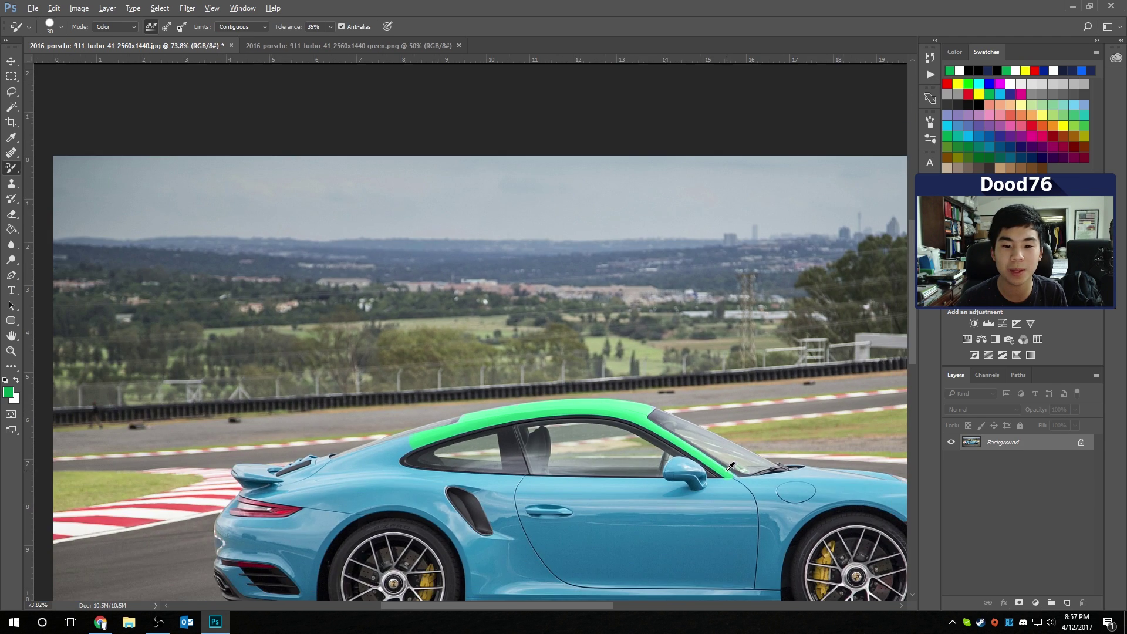
{"action": "scroll", "coordinate": [428, 393], "scroll_direction": "down", "scroll_amount": 1}
{"action": "scroll", "coordinate": [525, 389], "scroll_direction": "up", "scroll_amount": 1}
{"action": "scroll", "coordinate": [447, 349], "scroll_direction": "up", "scroll_amount": 1}
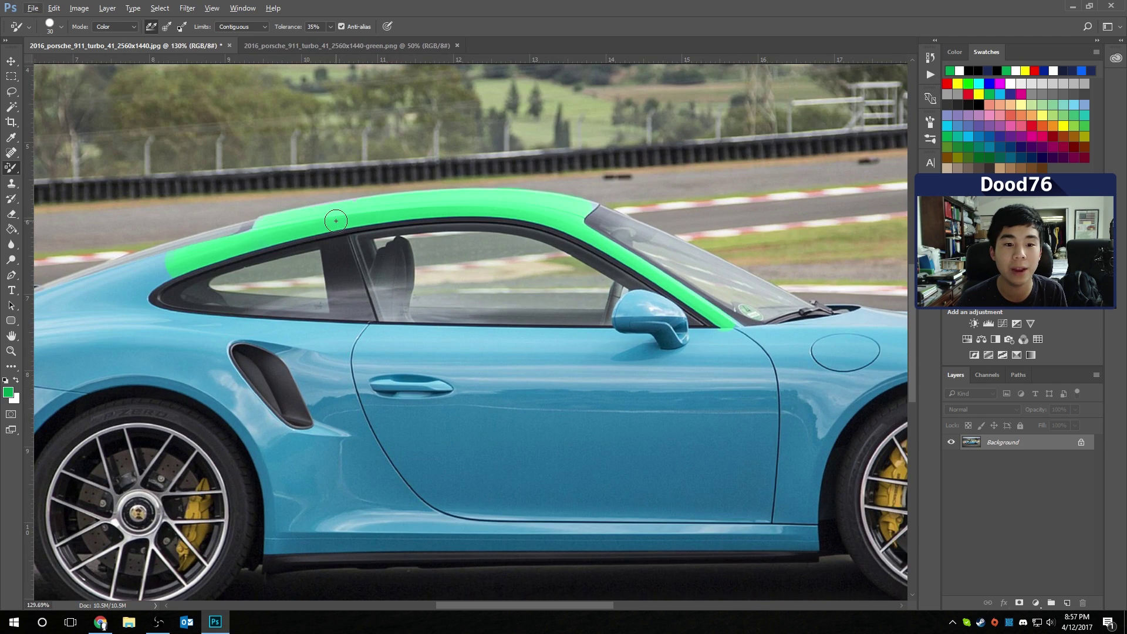
Step: Brush a green touch-up stroke along the roof's upper edge
{"action": "left_click_drag", "start_coordinate": [356, 202], "coordinate": [349, 230]}
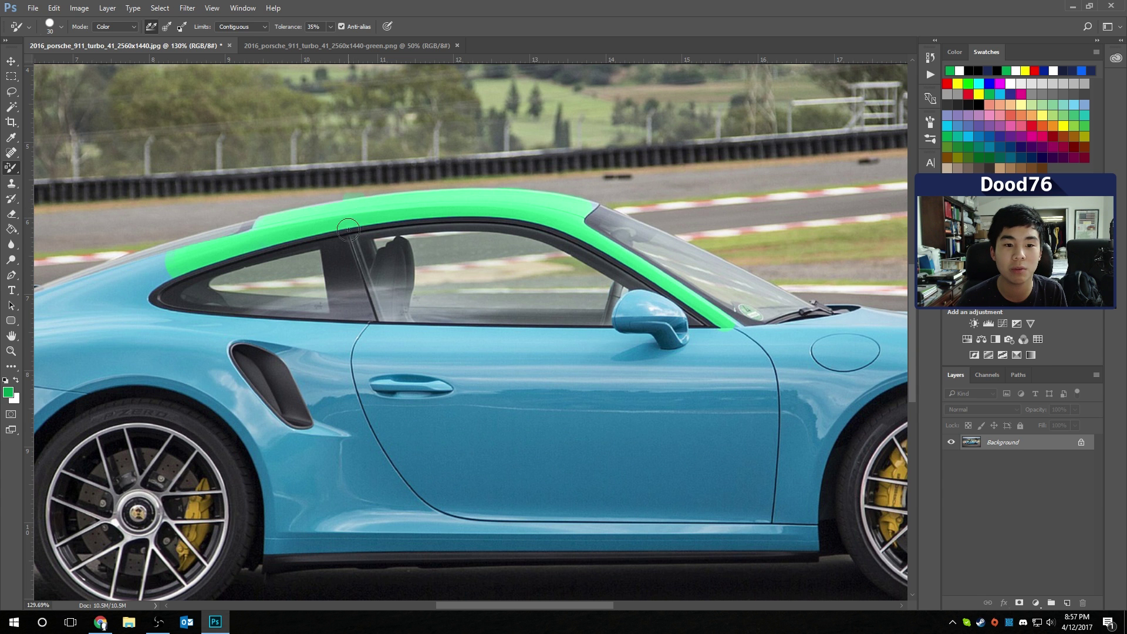
{"action": "scroll", "coordinate": [350, 230], "scroll_direction": "down", "scroll_amount": 1}
{"action": "scroll", "coordinate": [367, 236], "scroll_direction": "down", "scroll_amount": 1}
{"action": "scroll", "coordinate": [529, 256], "scroll_direction": "down", "scroll_amount": 1}
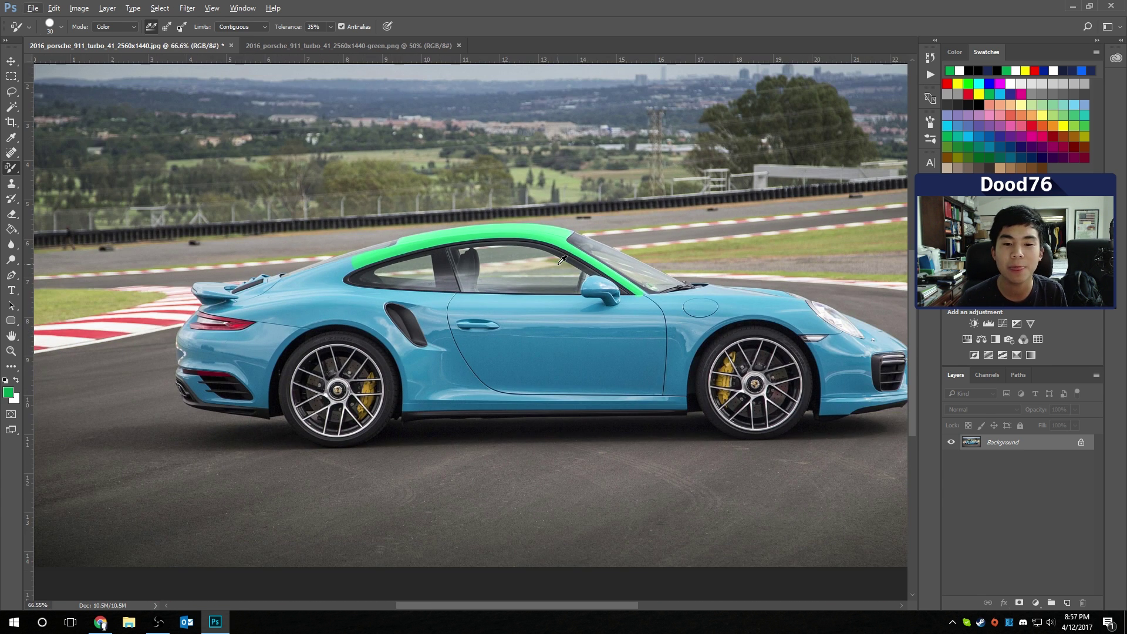